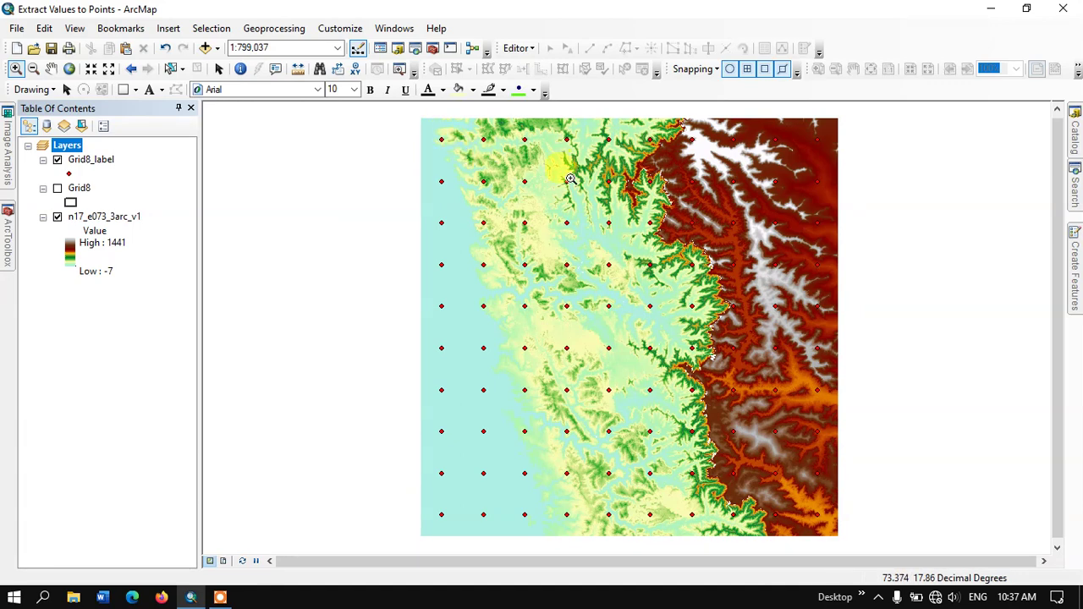
# Toggle the Grid8_label layer off and on, then review its attribute table.
pyautogui.click(58, 161)
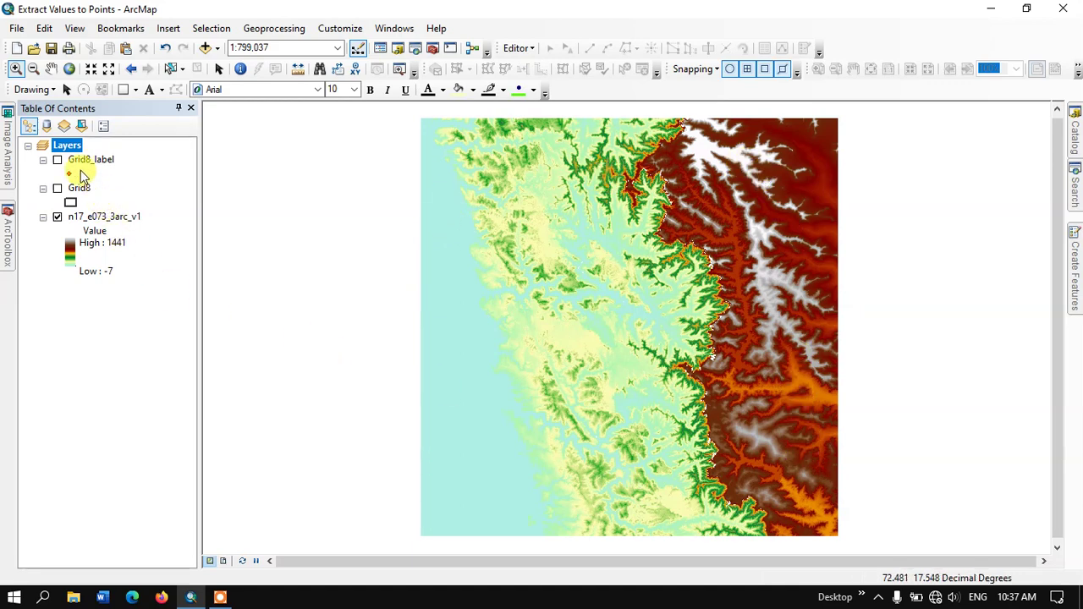
pyautogui.click(58, 160)
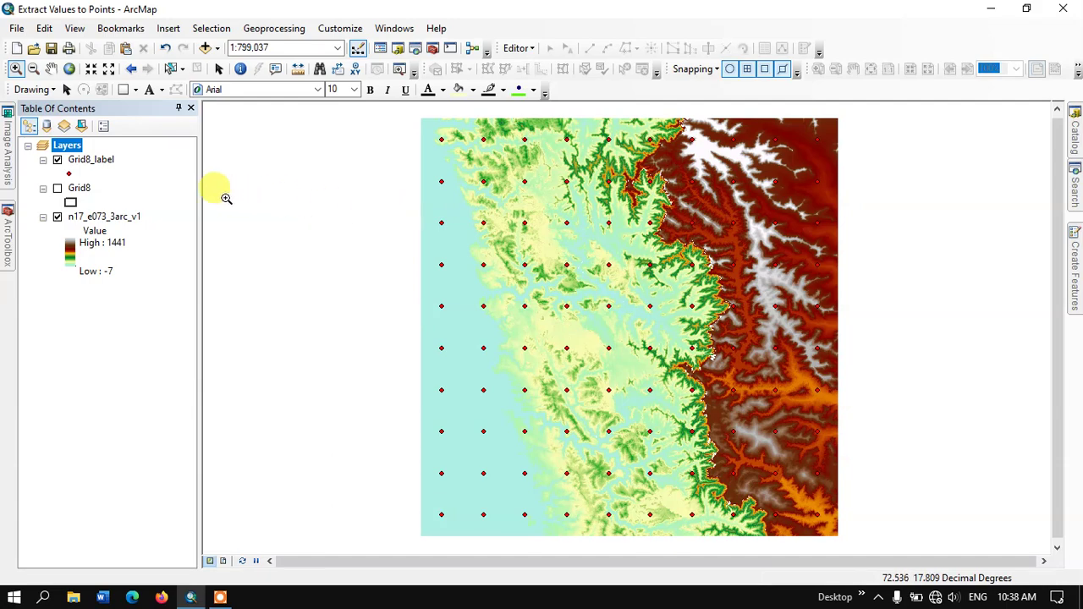
pyautogui.click(103, 162)
pyautogui.rightClick(102, 163)
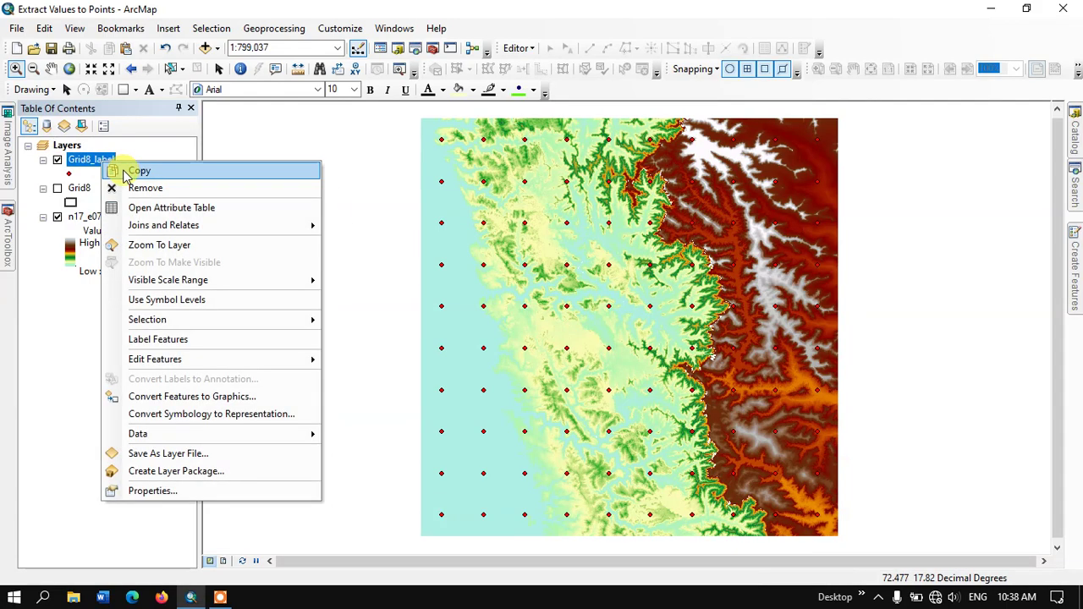
pyautogui.click(147, 208)
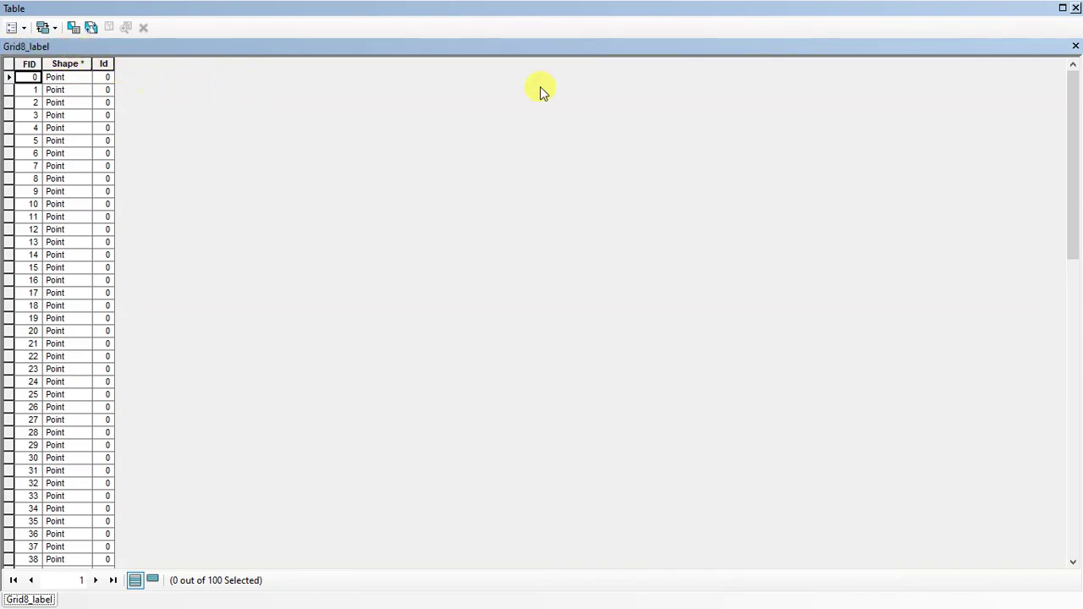
pyautogui.click(1074, 7)
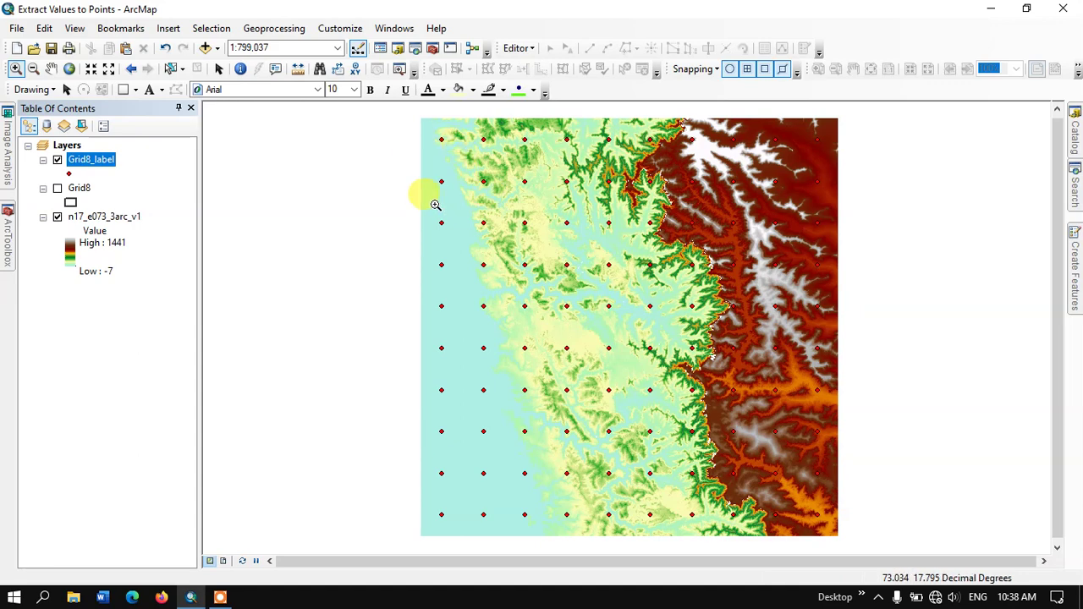
# Expand Spatial Analyst Tools > Extraction in ArcToolbox to reach Extract Values to Points.
pyautogui.click(7, 227)
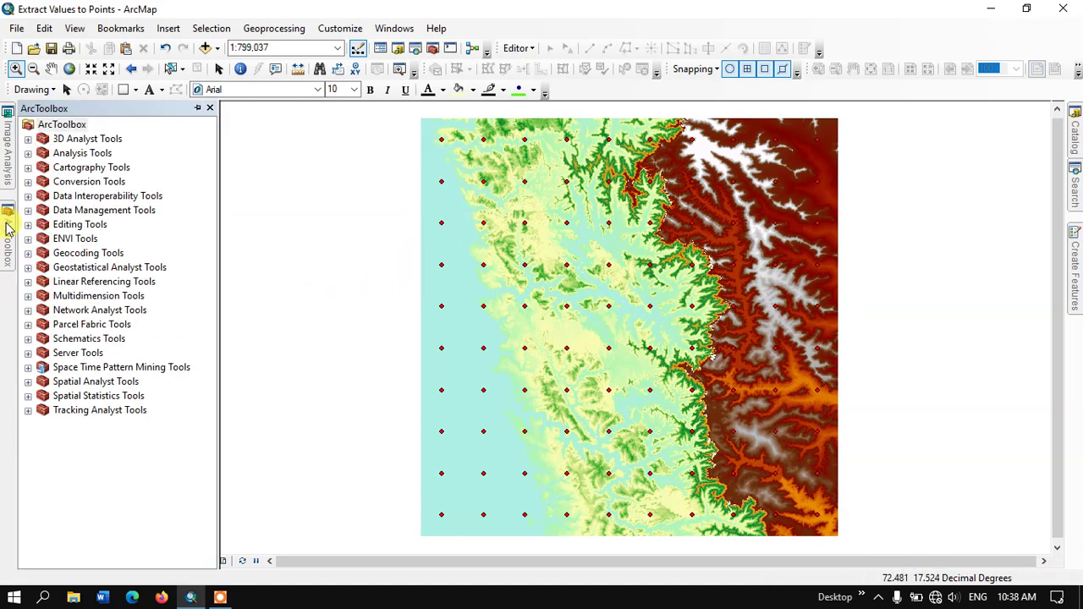
pyautogui.click(28, 381)
pyautogui.scroll(-1, 61, 339)
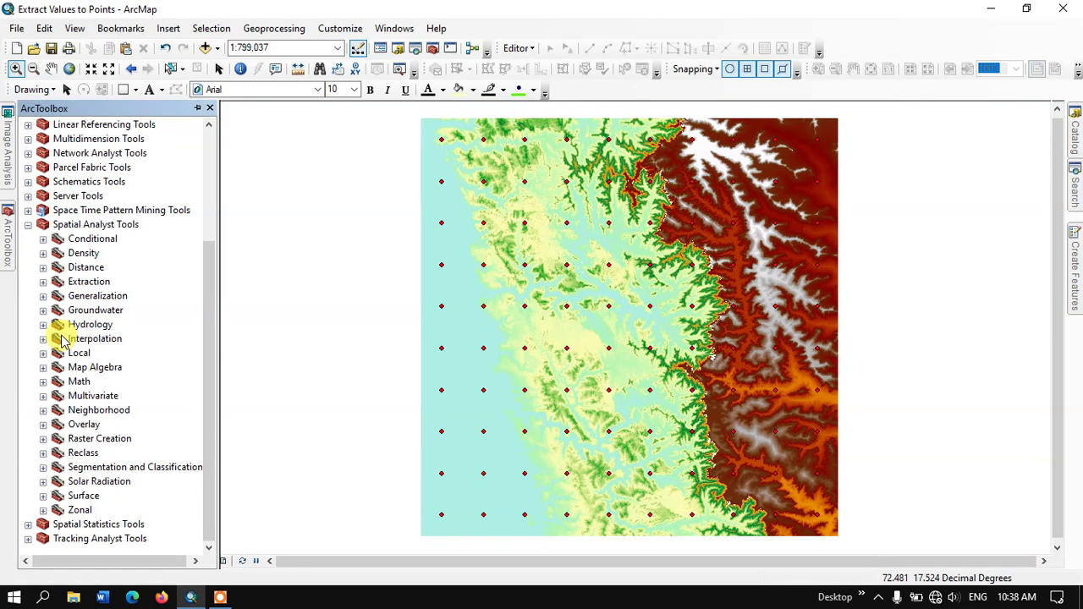
pyautogui.click(44, 281)
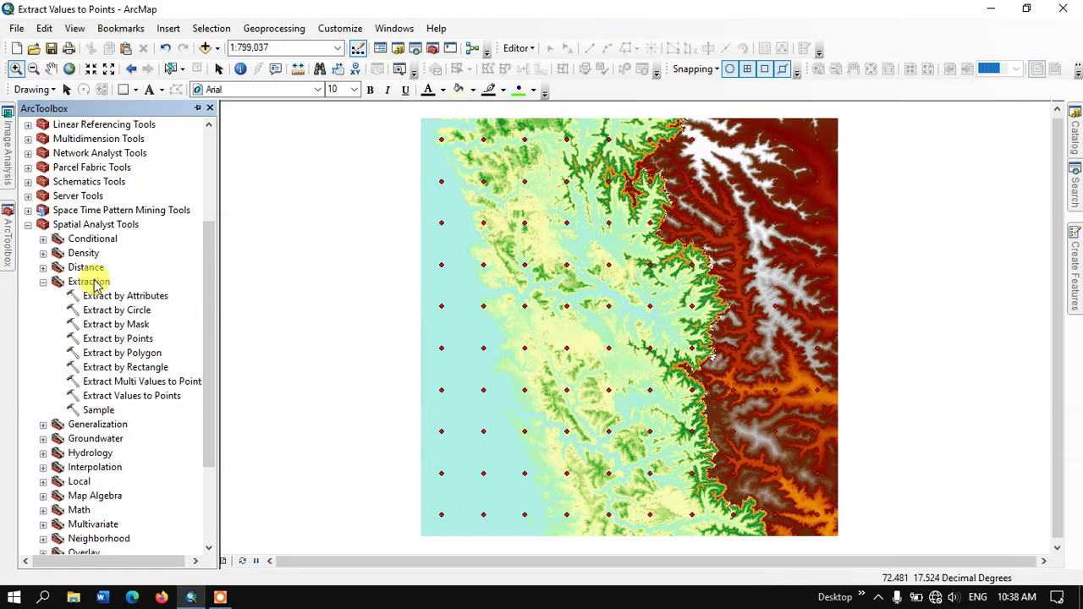
# Run Extract Values to Points on Grid8_label with raster n17_e073_3arc_v1, output Extract_shp5.
pyautogui.doubleClick(144, 398)
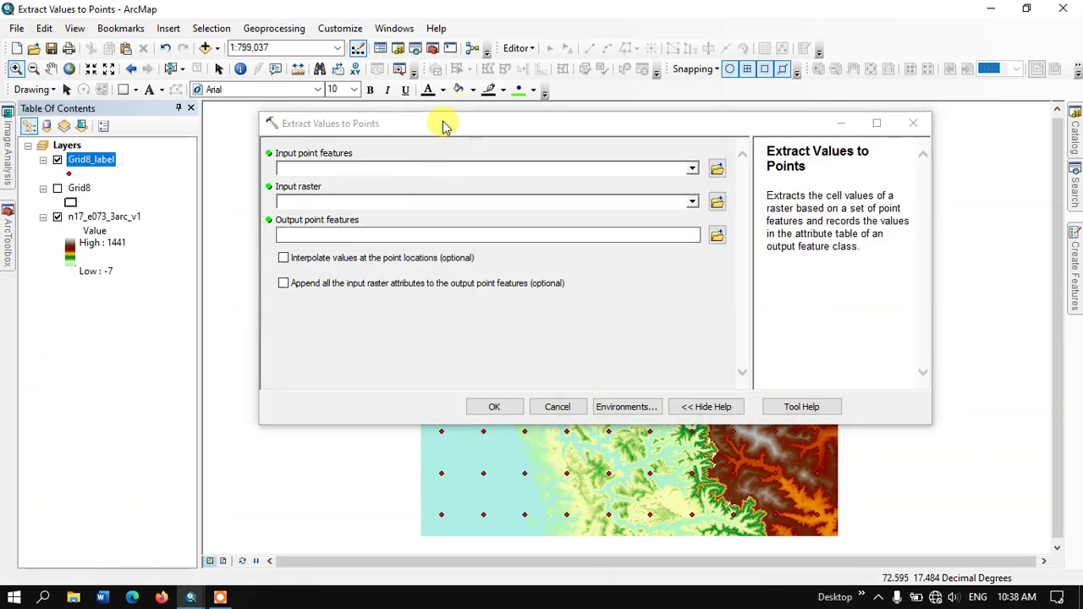
pyautogui.moveTo(443, 127); pyautogui.dragTo(433, 172)
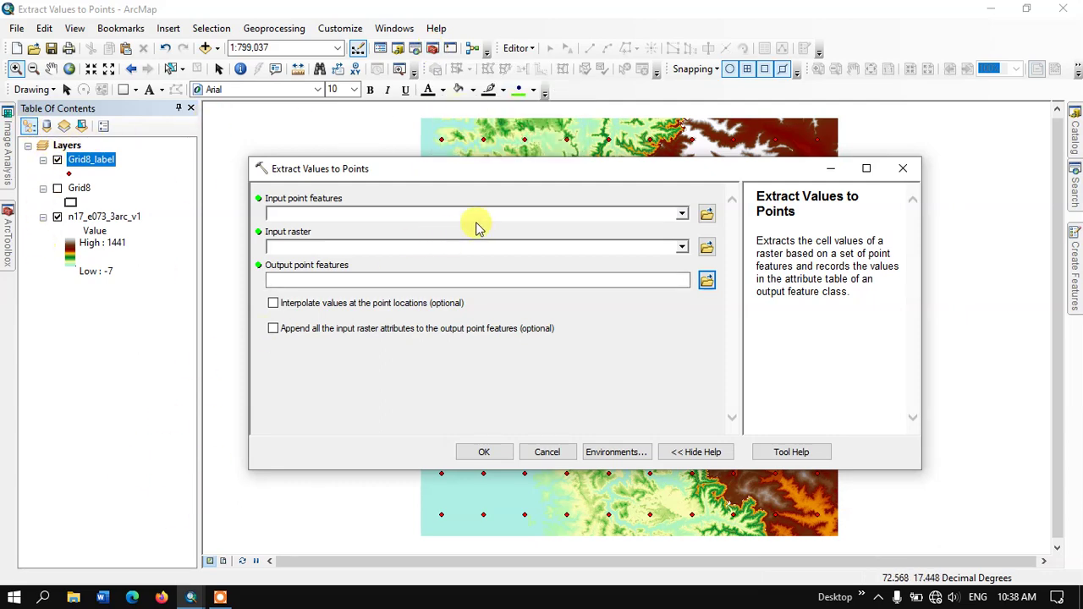
pyautogui.moveTo(471, 174); pyautogui.dragTo(434, 155)
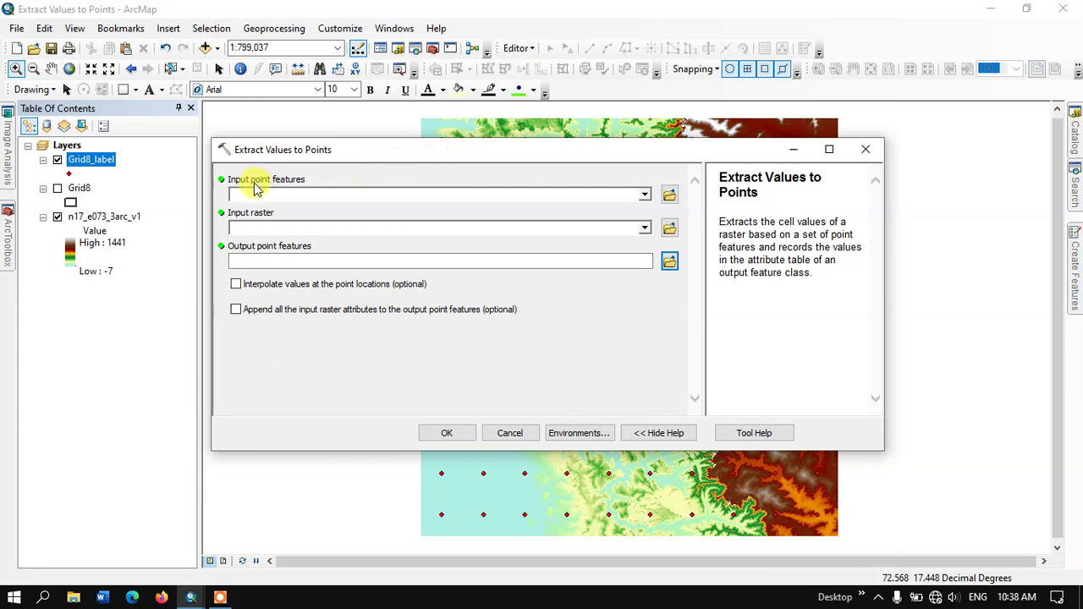
pyautogui.click(646, 196)
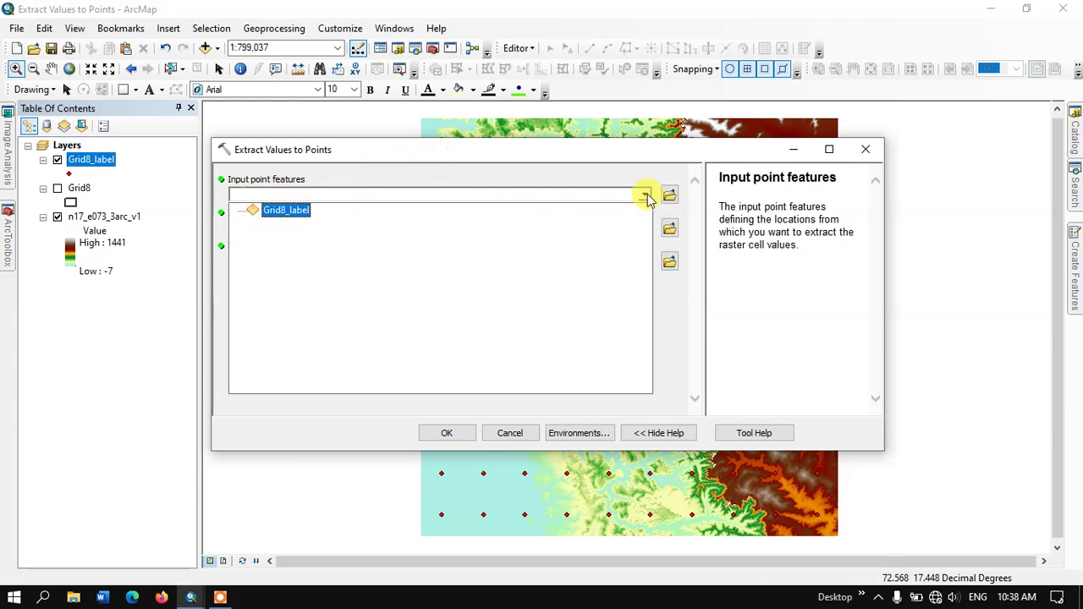
pyautogui.click(271, 212)
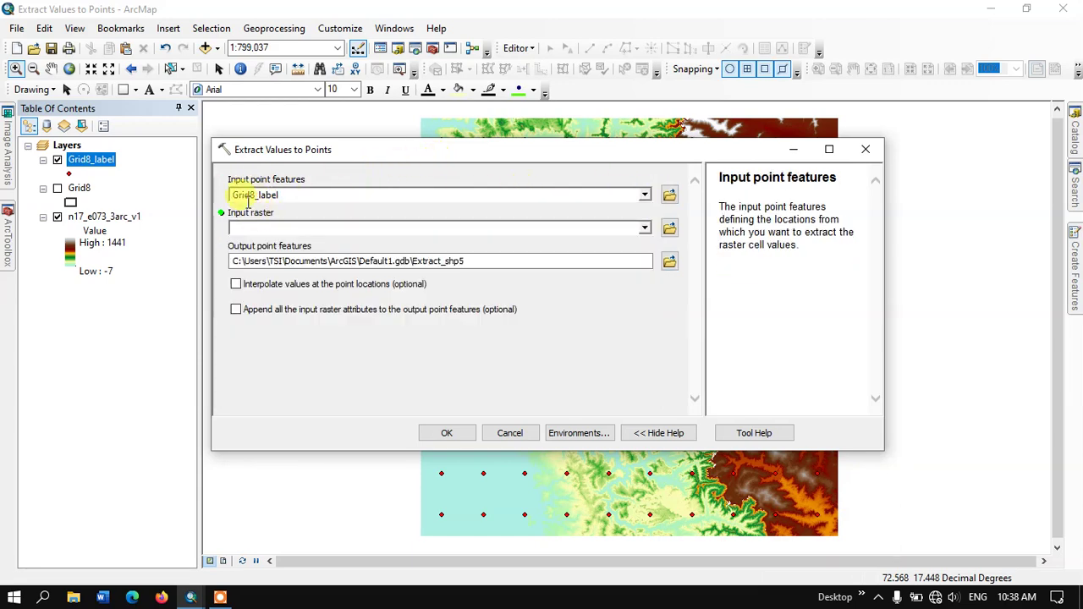
pyautogui.click(645, 229)
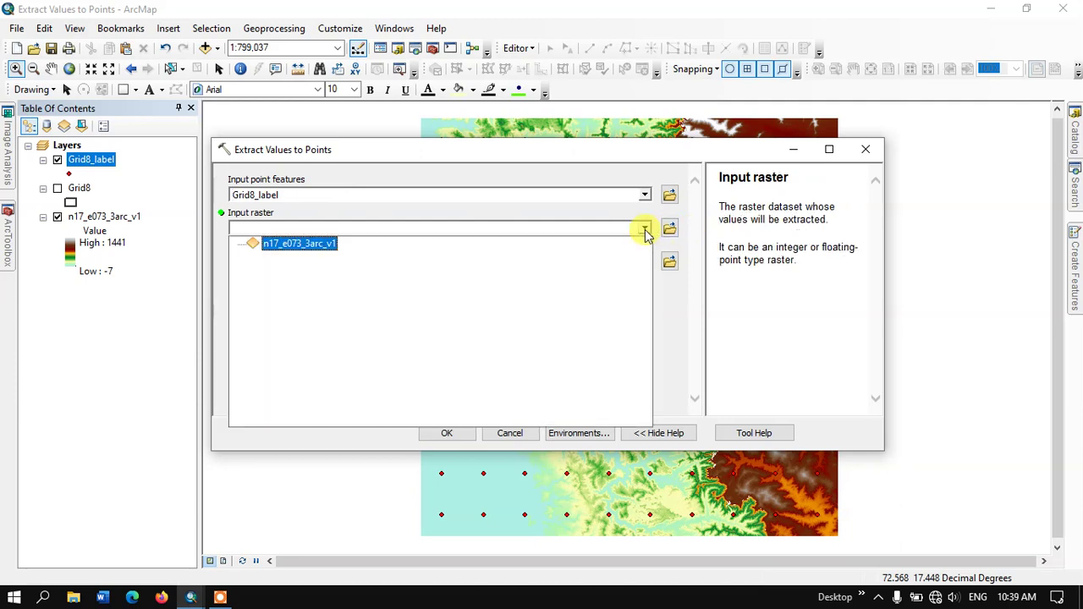
pyautogui.click(296, 245)
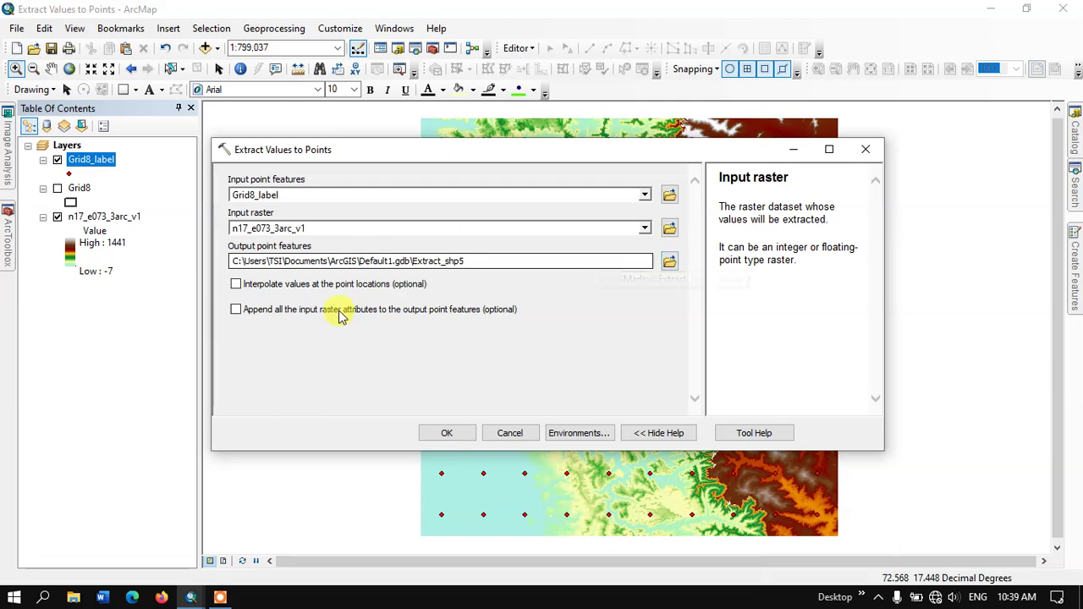
pyautogui.click(449, 433)
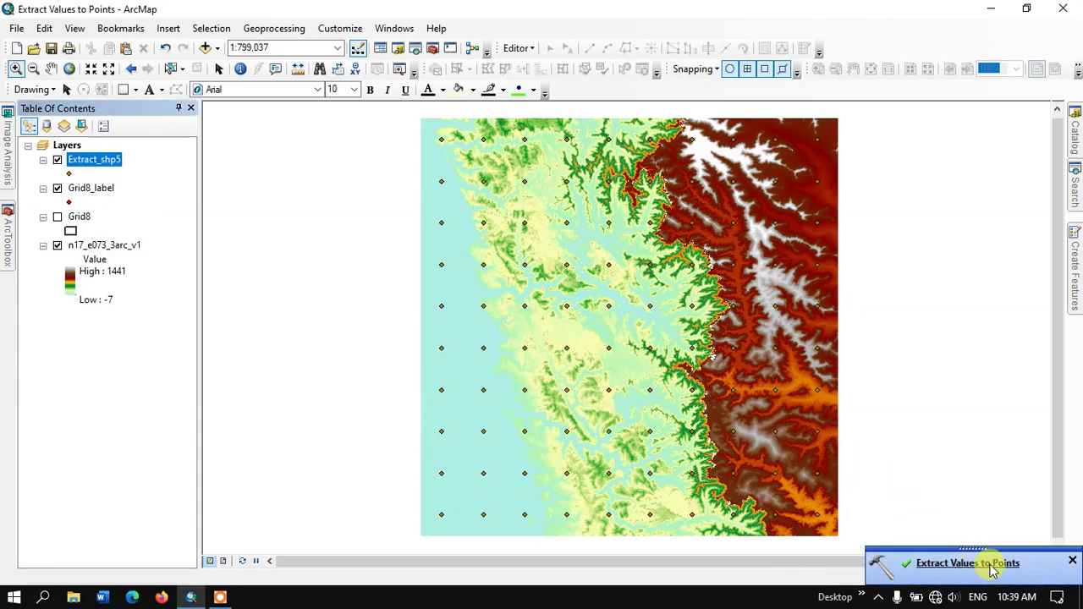
# Open the Extract_shp5 attribute table to review RASTERVALU and select the OBJECTID 4 row.
pyautogui.click(1072, 561)
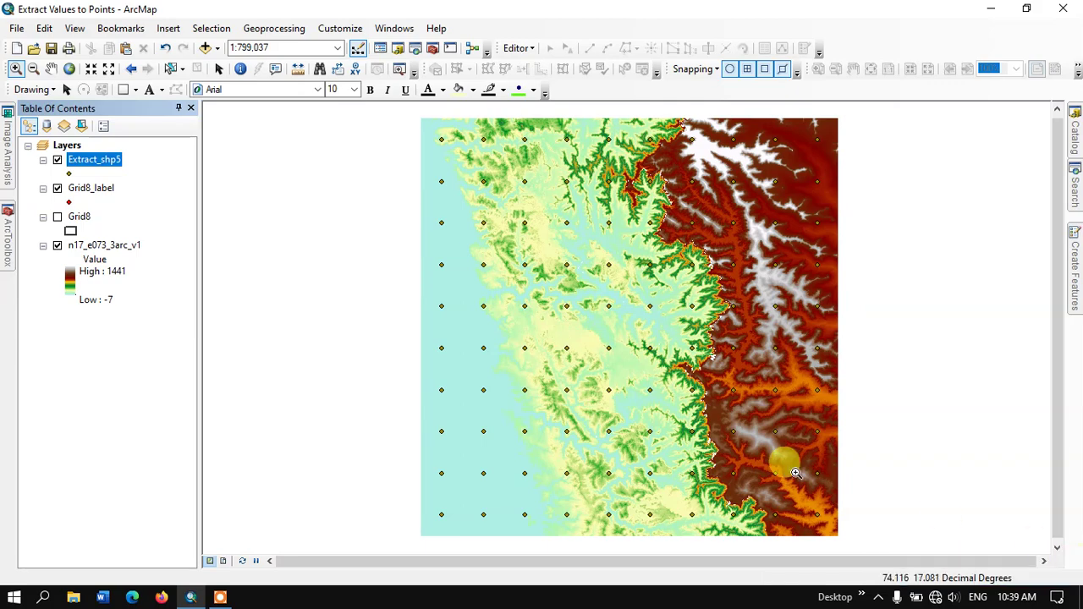
pyautogui.rightClick(110, 167)
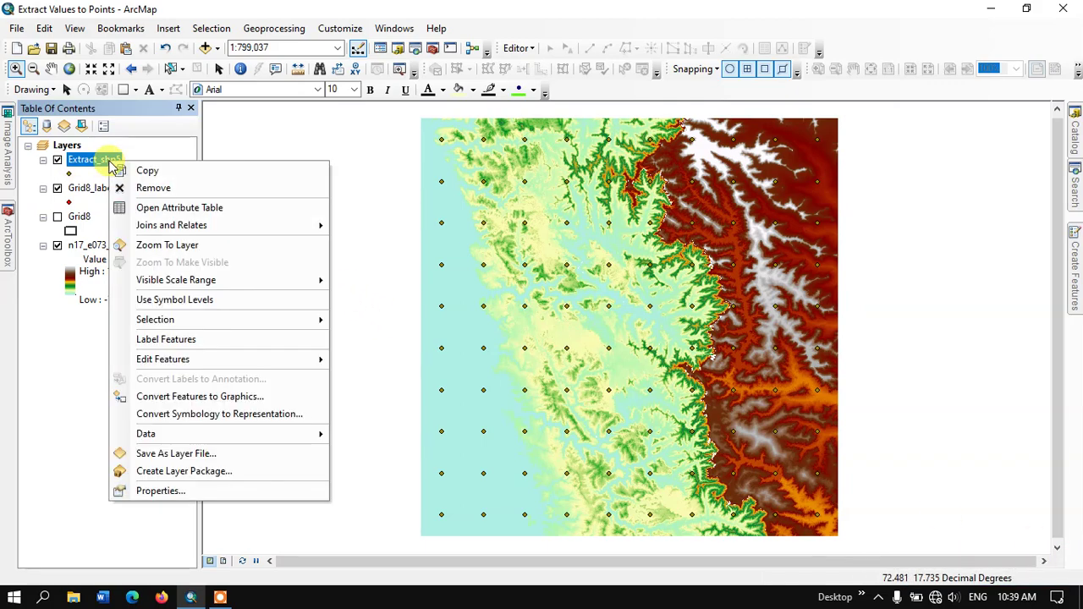
pyautogui.click(157, 212)
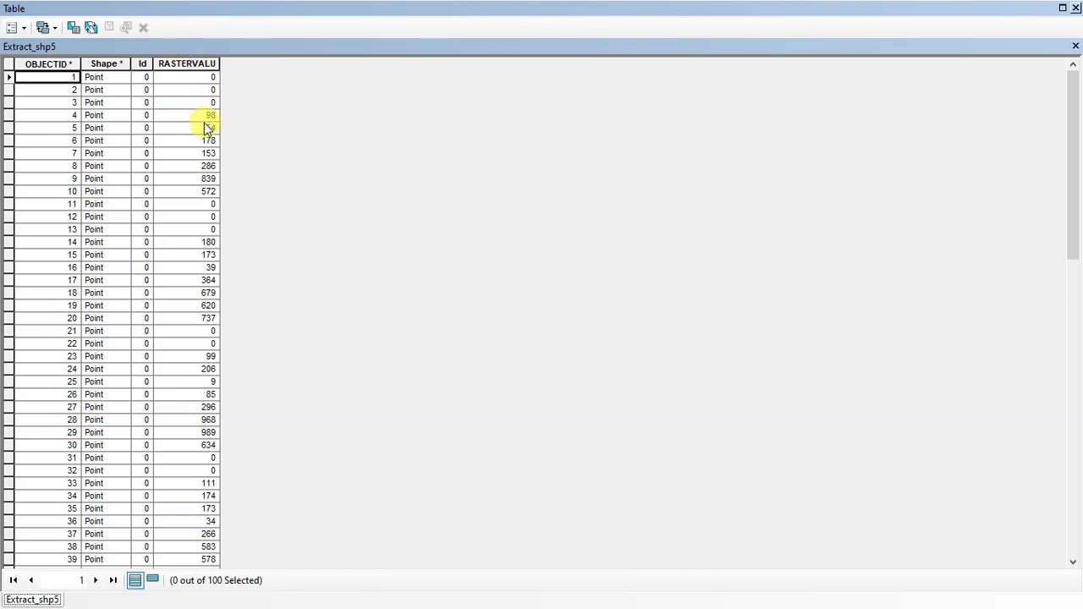
pyautogui.click(9, 118)
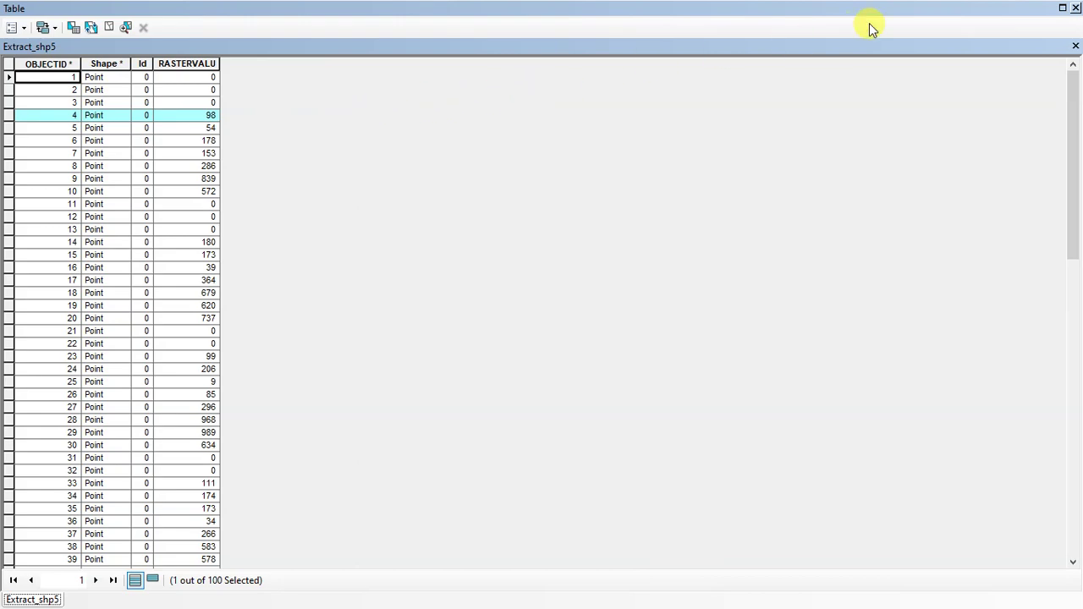
# Zoom in and Identify the selected cyan point, showing n17_e073_3arc_v1 pixel value 102.
pyautogui.click(1075, 8)
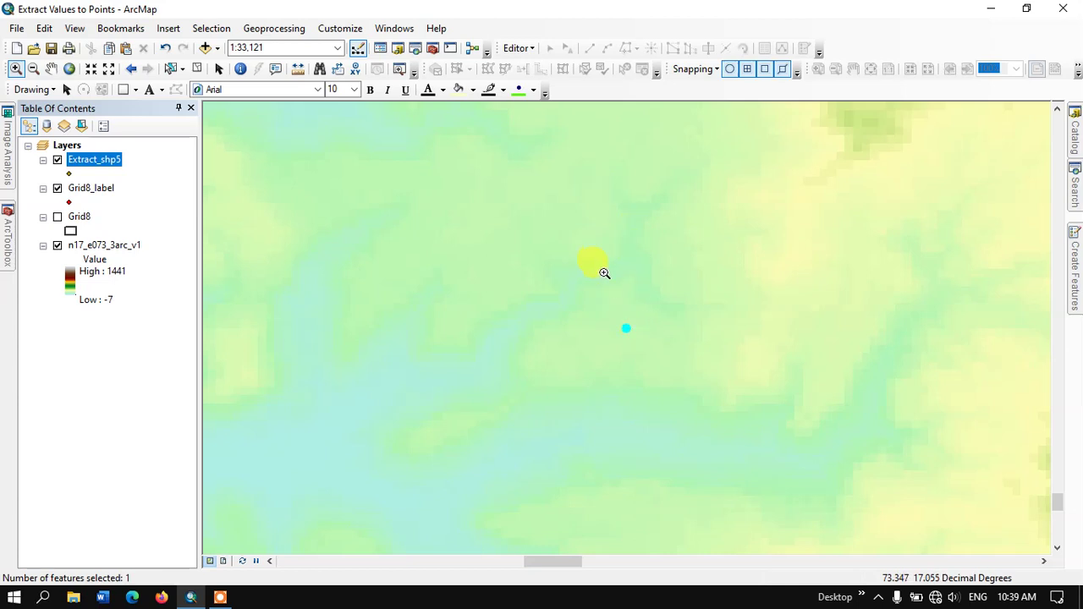
pyautogui.scroll(5, 638, 329)
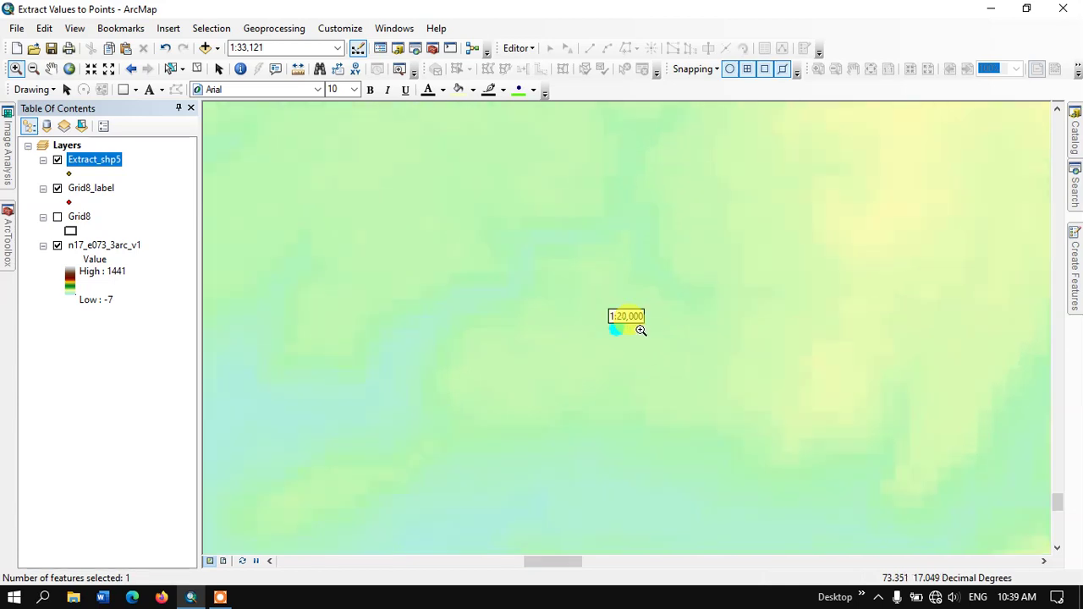
pyautogui.scroll(3, 640, 329)
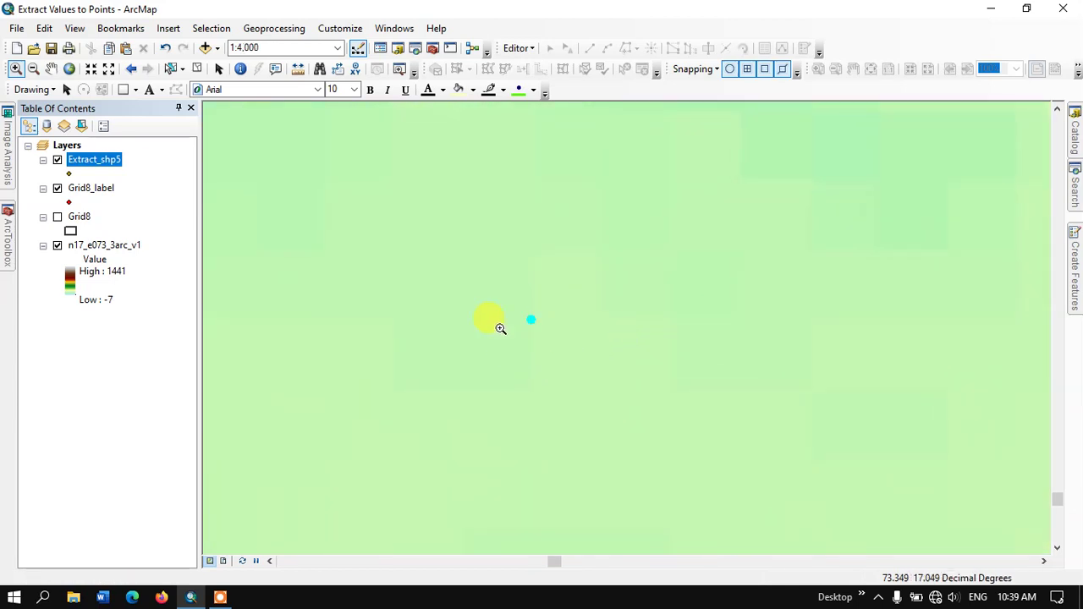
pyautogui.scroll(8, 541, 323)
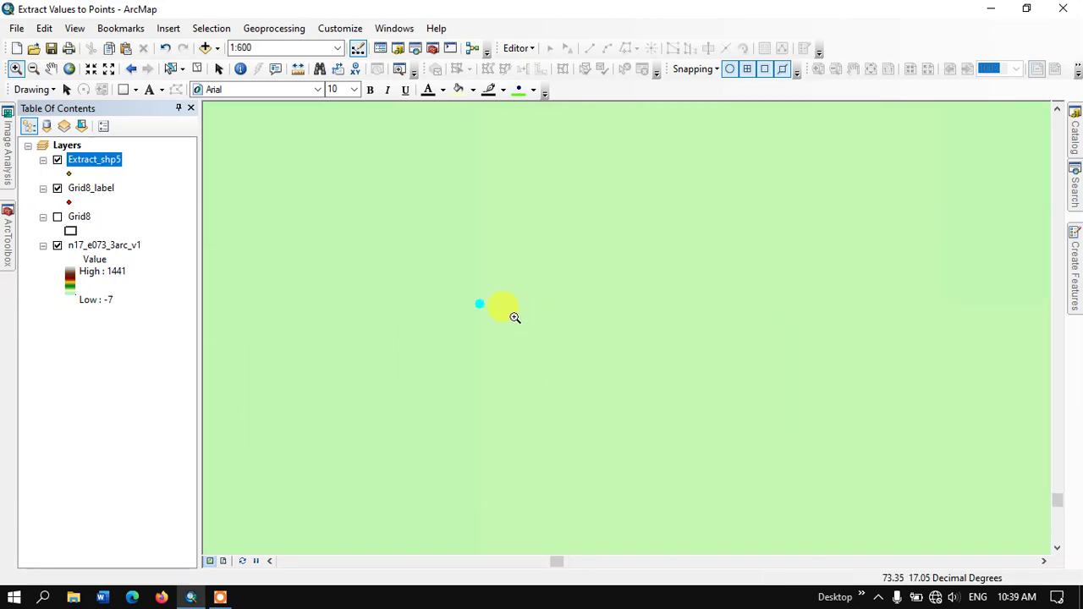
pyautogui.click(242, 69)
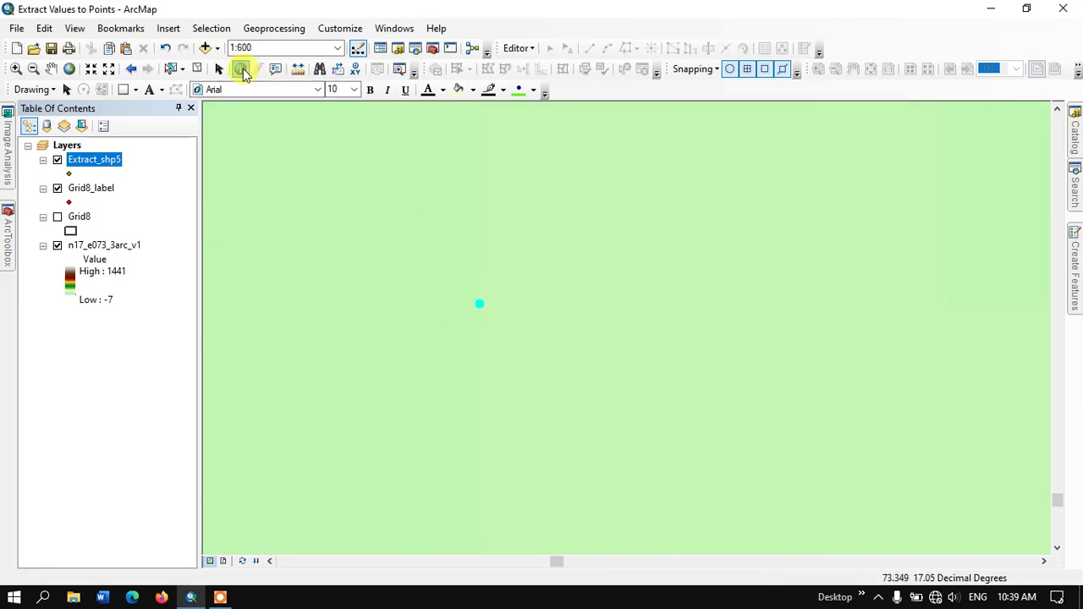
pyautogui.click(488, 316)
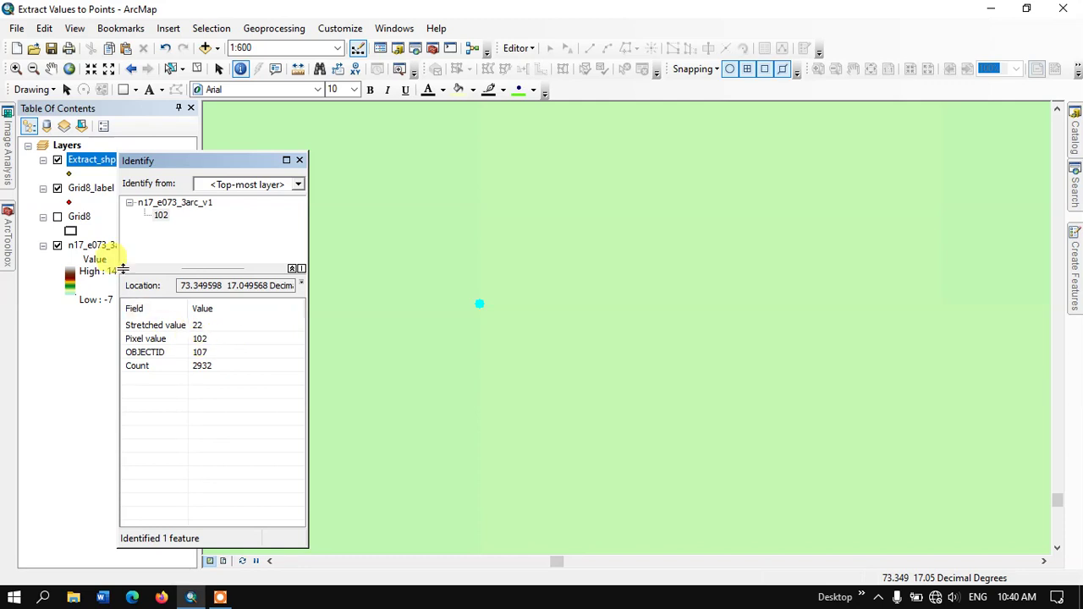
# Set the Extract_shp5 label field to RASTERVALU in Layer Properties and apply it.
pyautogui.rightClick(94, 163)
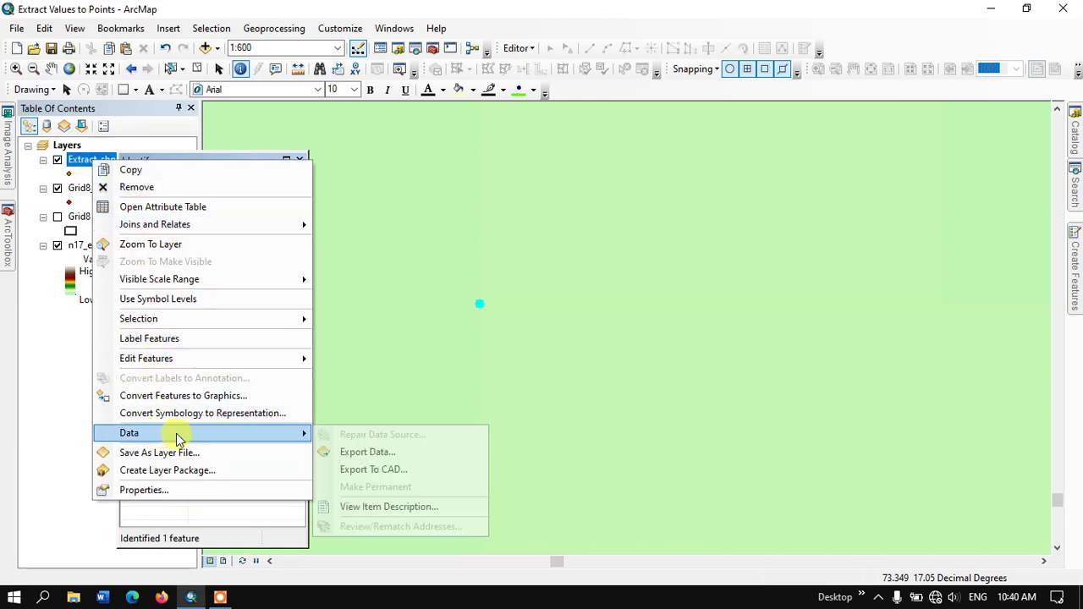
pyautogui.click(150, 489)
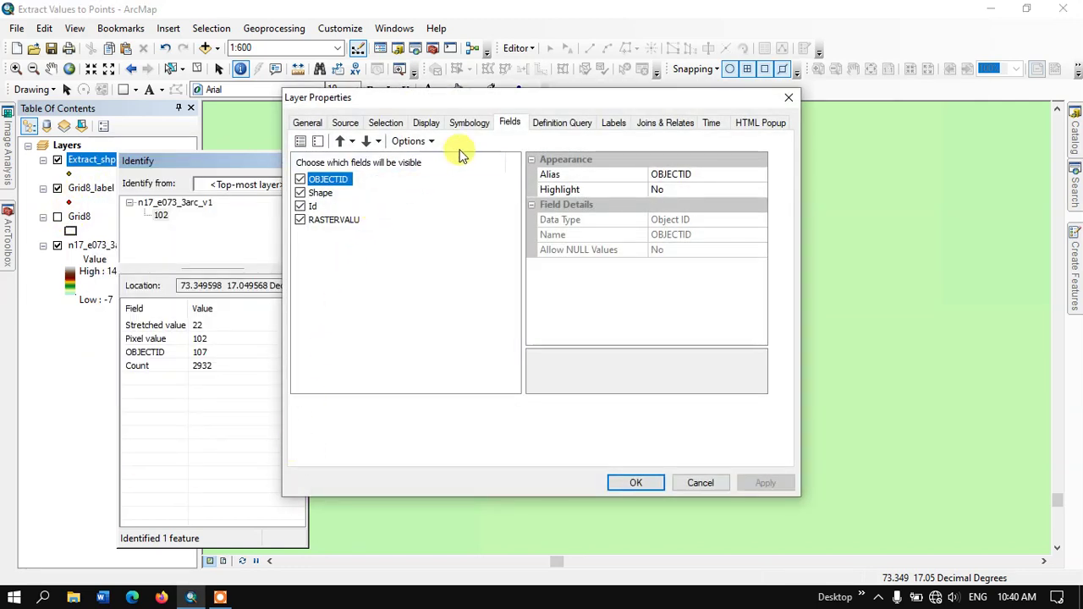
pyautogui.click(611, 123)
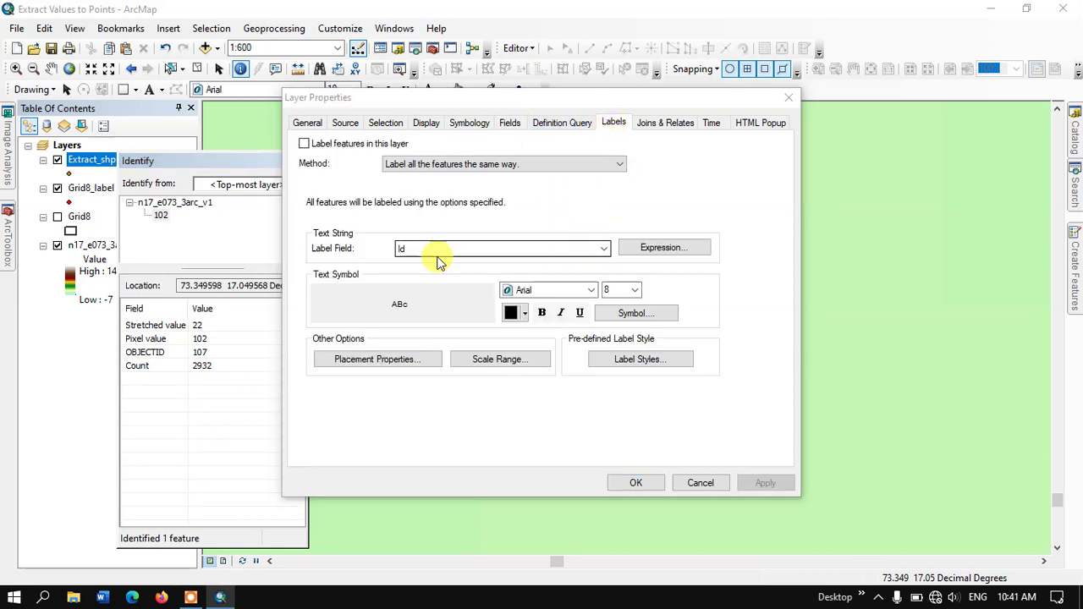
pyautogui.click(486, 251)
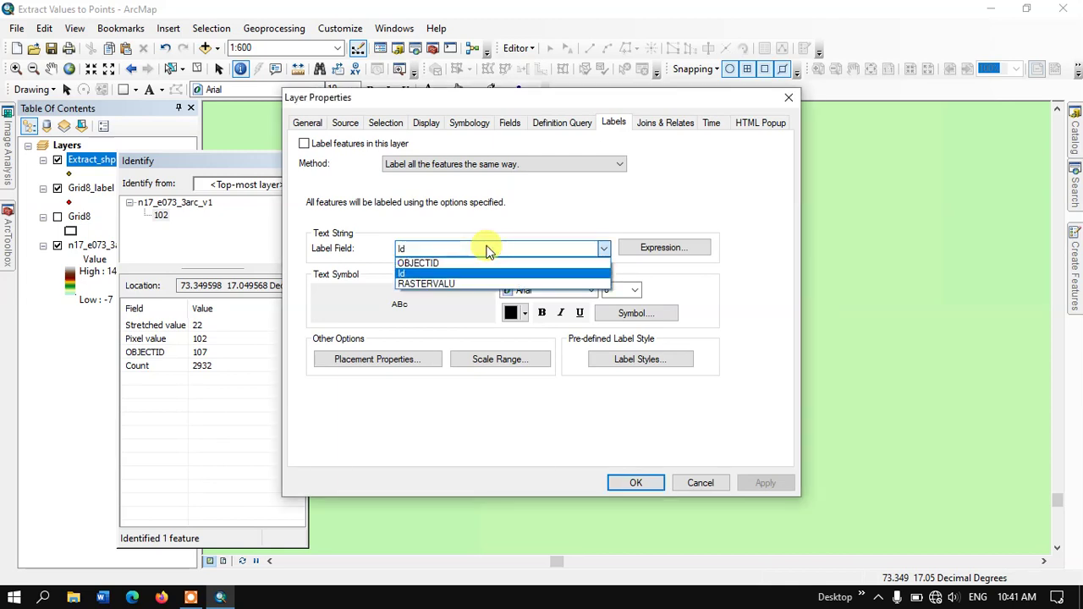
pyautogui.click(467, 286)
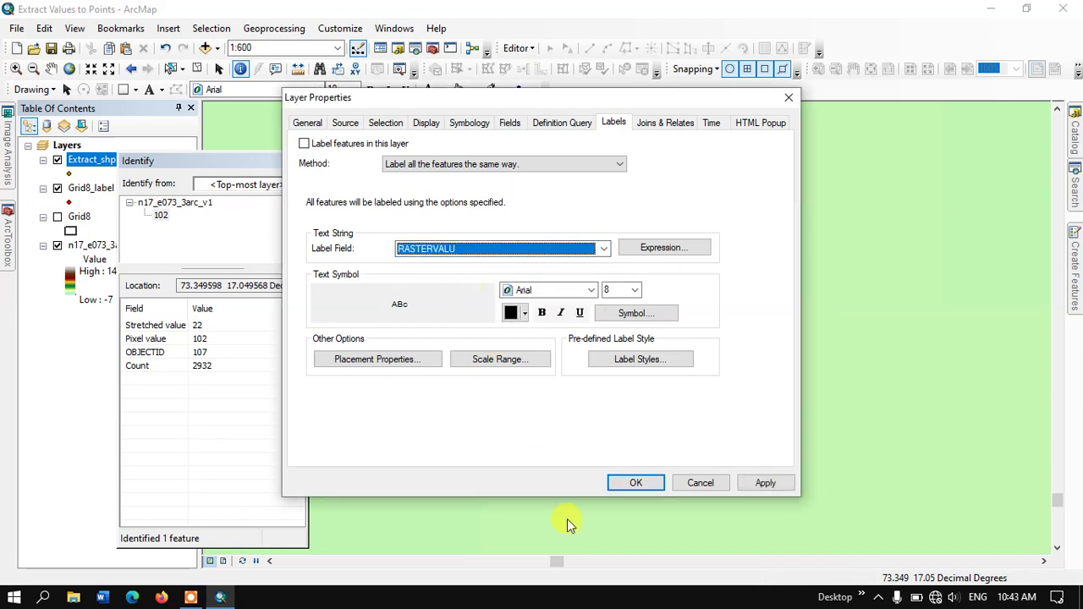
pyautogui.click(736, 482)
# Close Layer Properties and turn on Label Features for Extract_shp5.
pyautogui.click(636, 483)
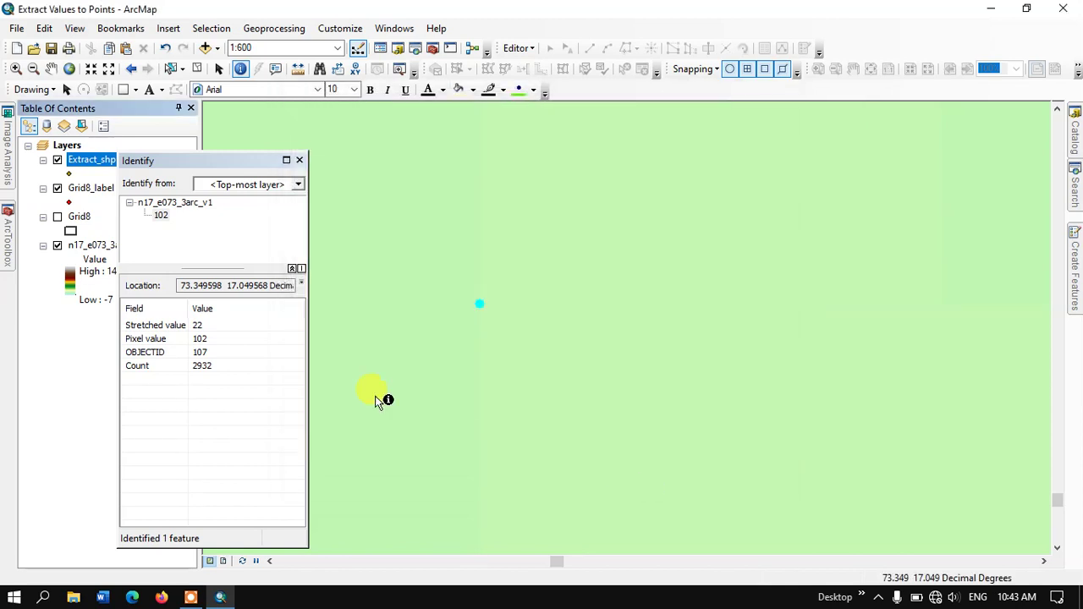
pyautogui.rightClick(105, 163)
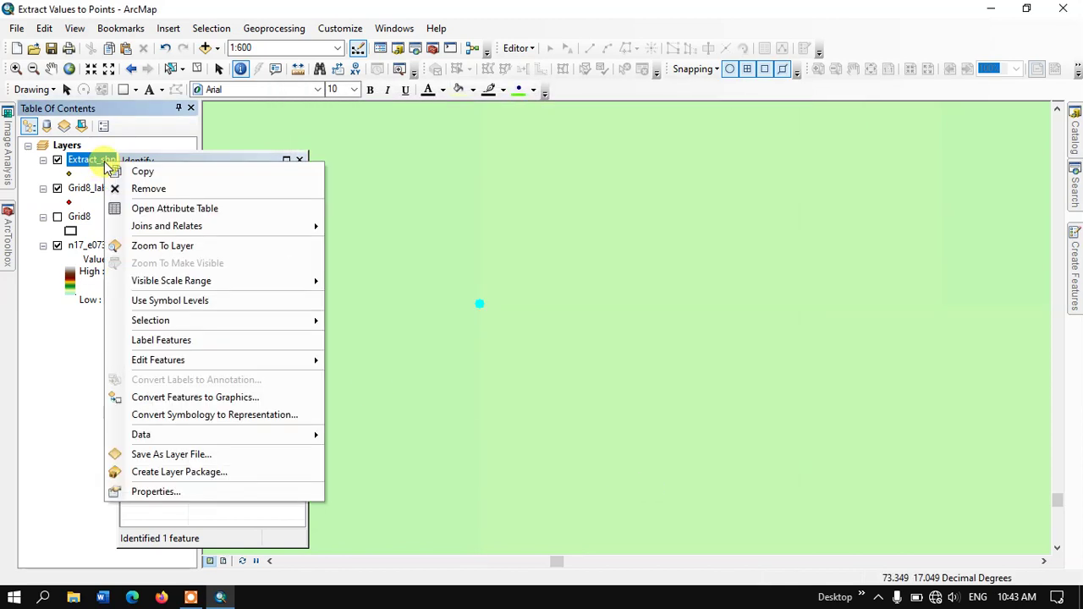
pyautogui.moveTo(136, 366)
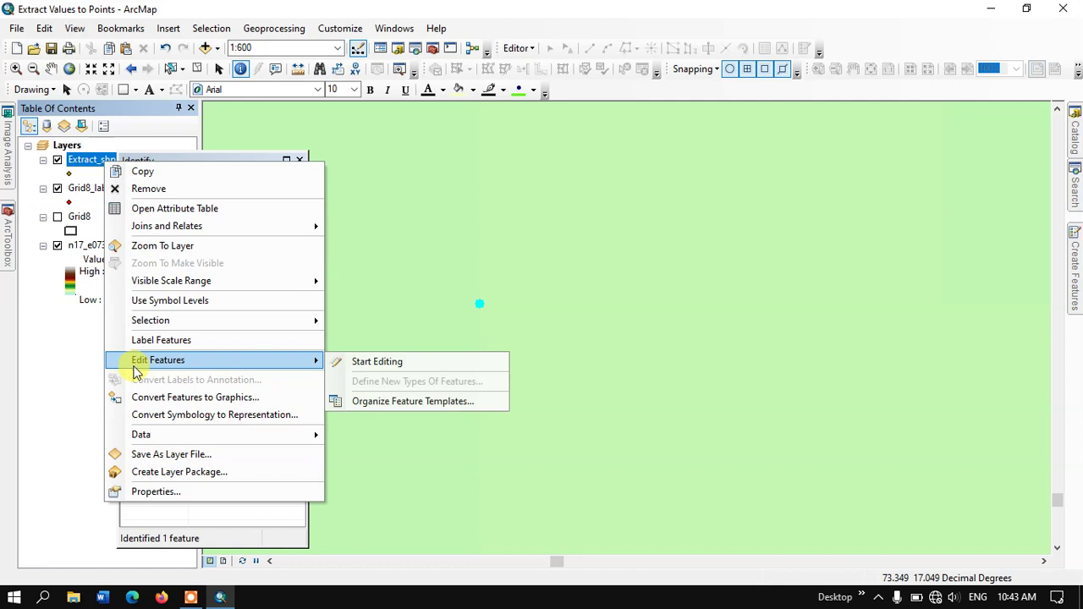
pyautogui.click(116, 345)
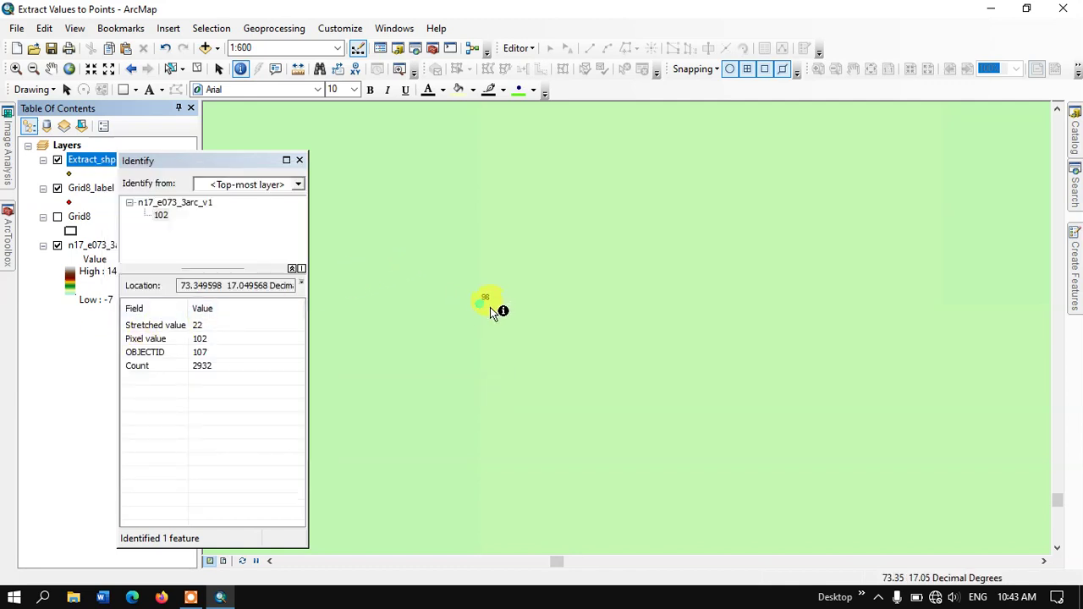
# Identify several spots around the point labelled 98 to compare DEM pixel values.
pyautogui.scroll(-4, 642, 285)
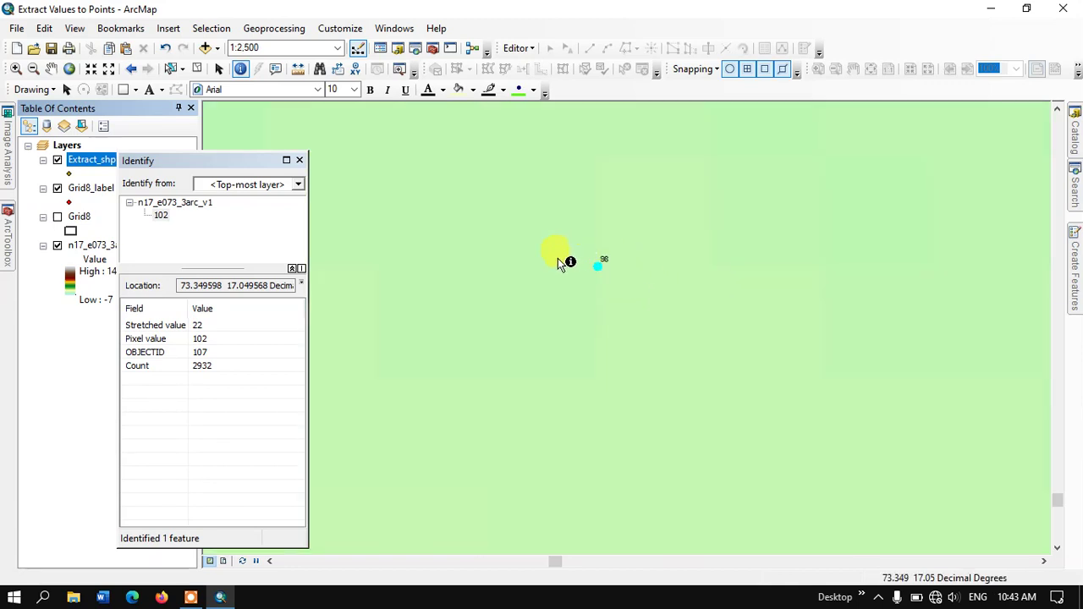
pyautogui.click(556, 258)
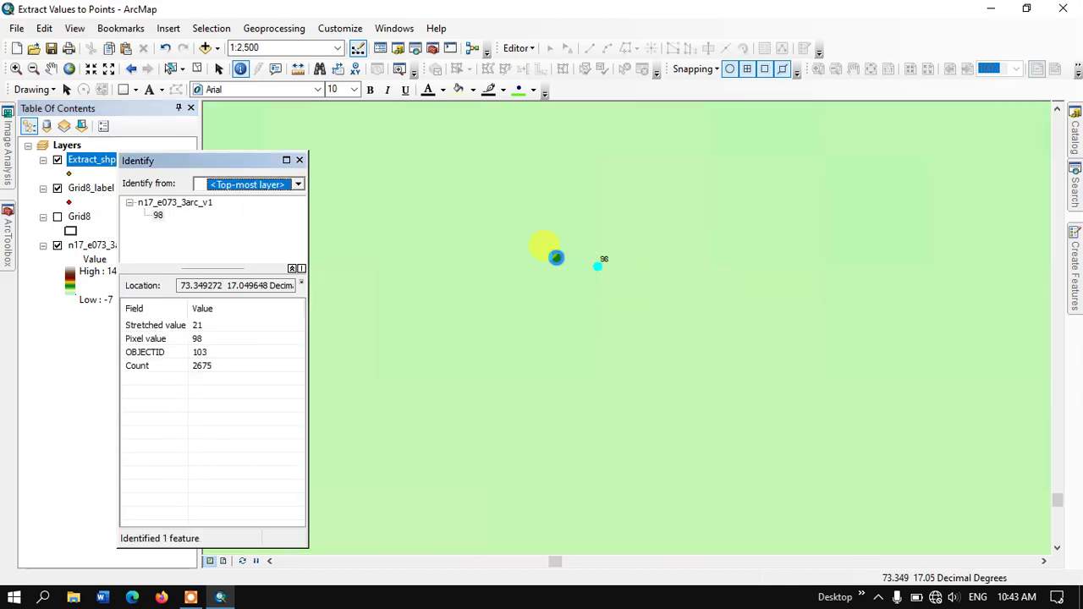
pyautogui.click(694, 262)
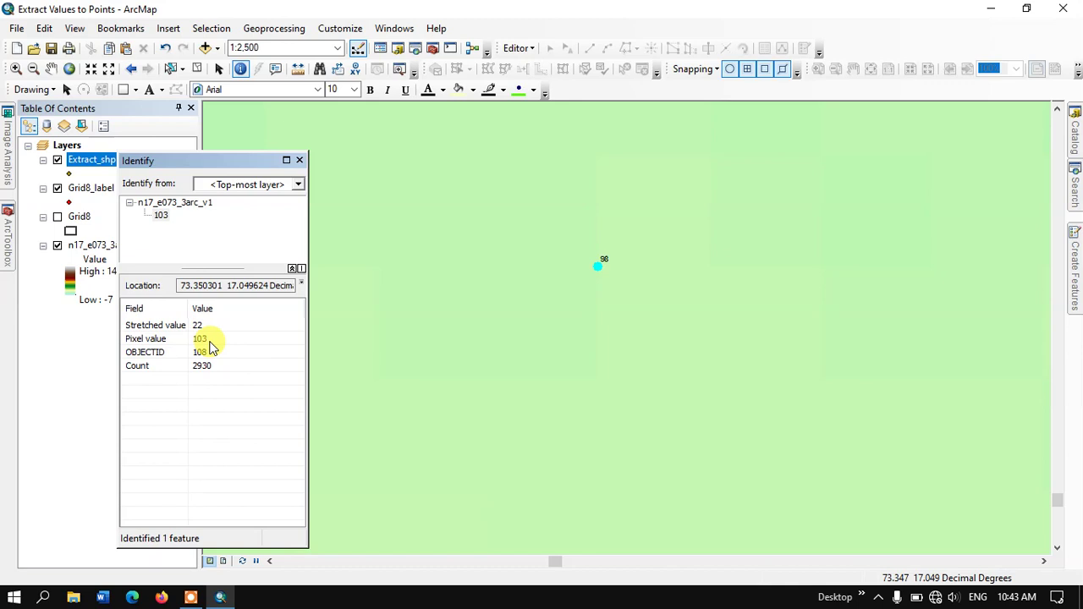
pyautogui.click(598, 212)
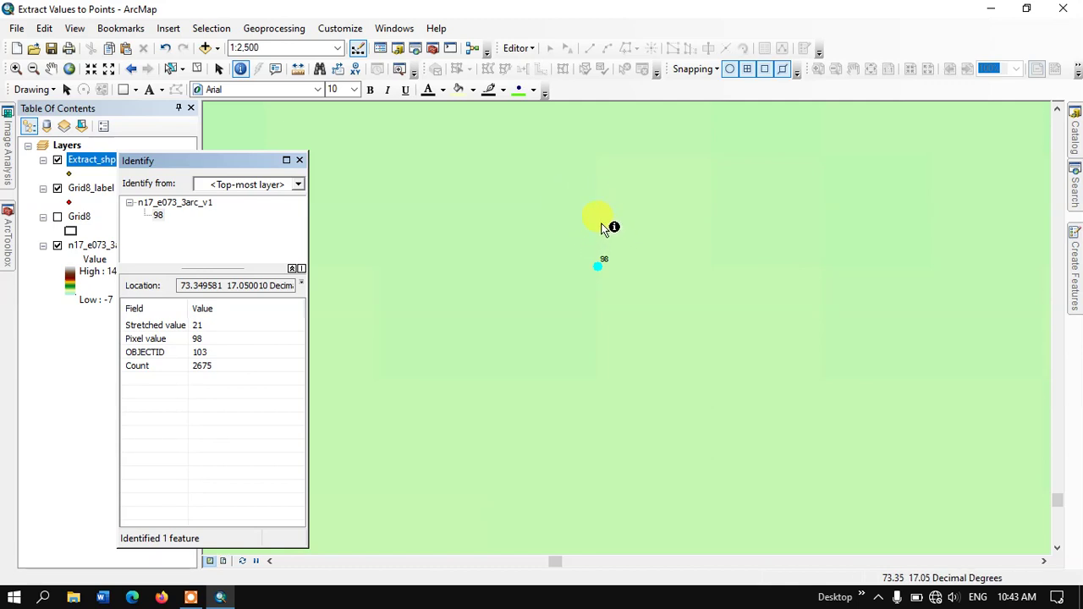
pyautogui.click(602, 225)
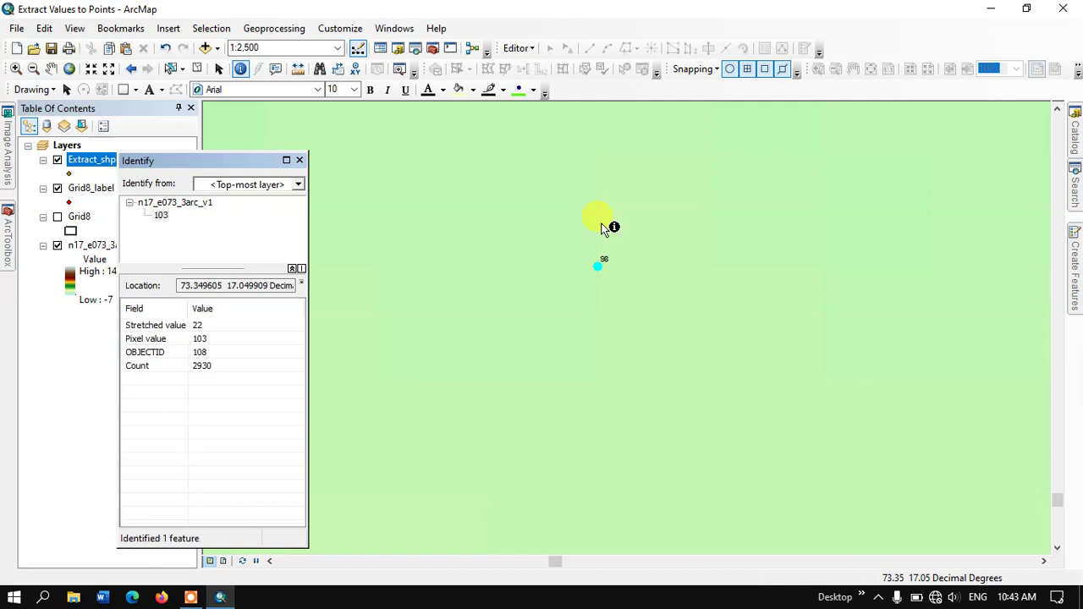
pyautogui.click(601, 230)
# Zoom out to about 1:800,000 to see the full SRTM DEM and all labelled points.
pyautogui.scroll(-5, 610, 227)
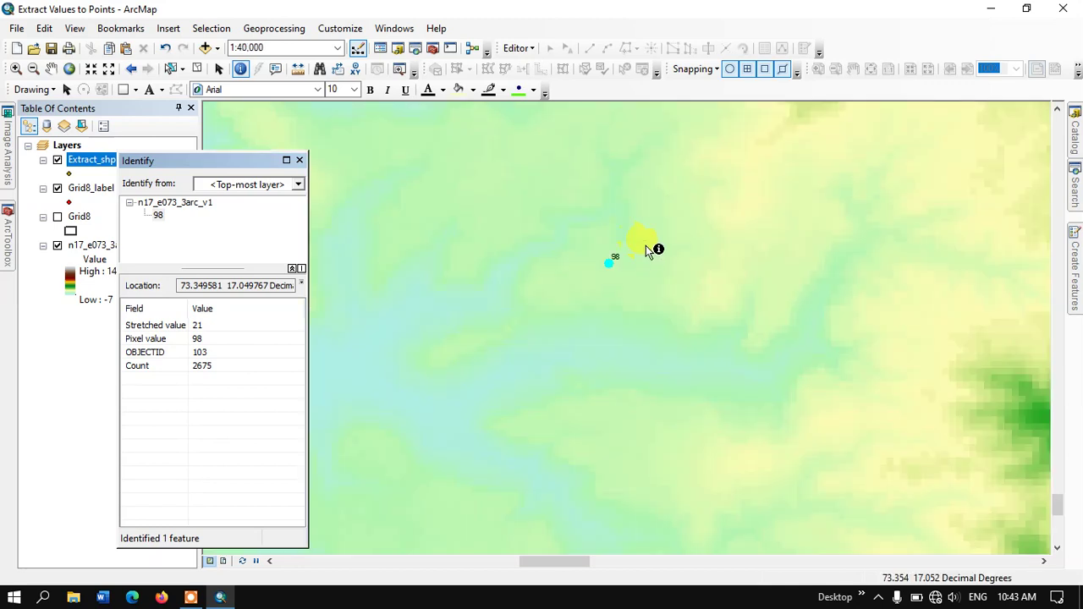
pyautogui.scroll(-3, 607, 358)
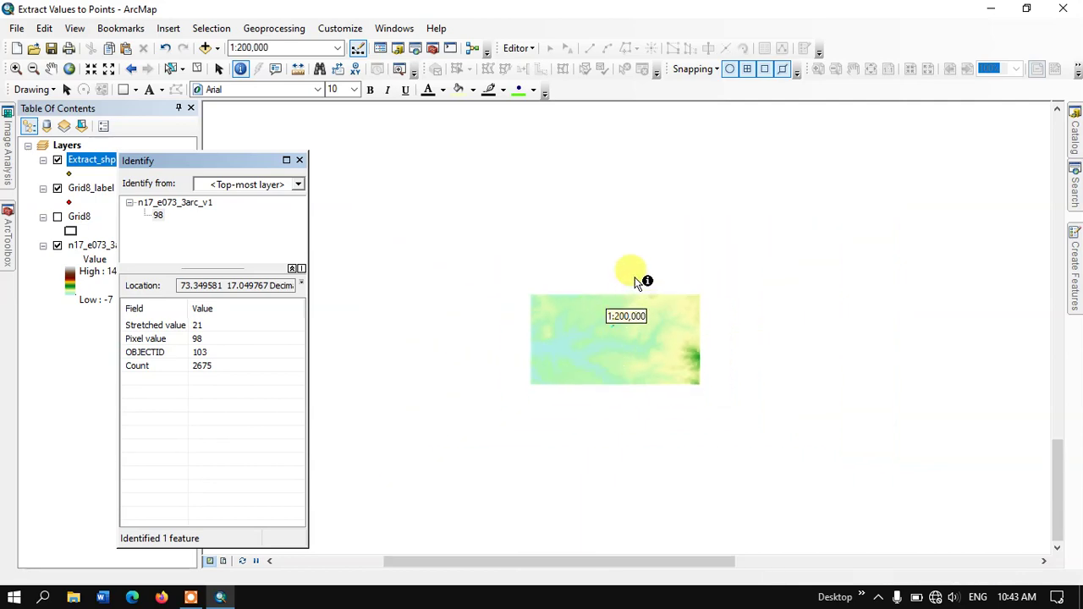
pyautogui.scroll(-2, 636, 274)
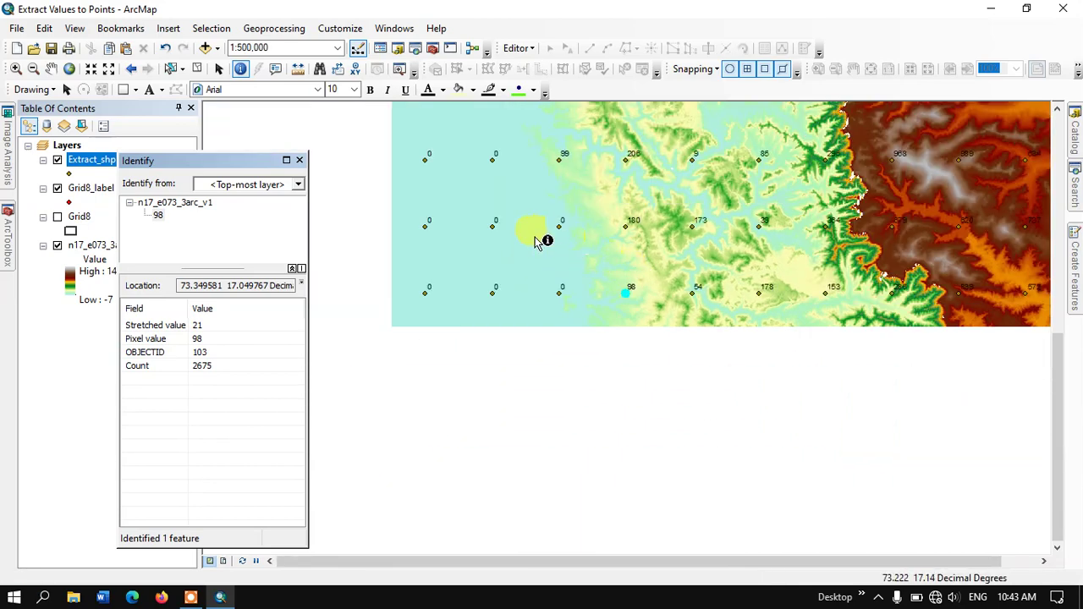
pyautogui.scroll(-2, 584, 414)
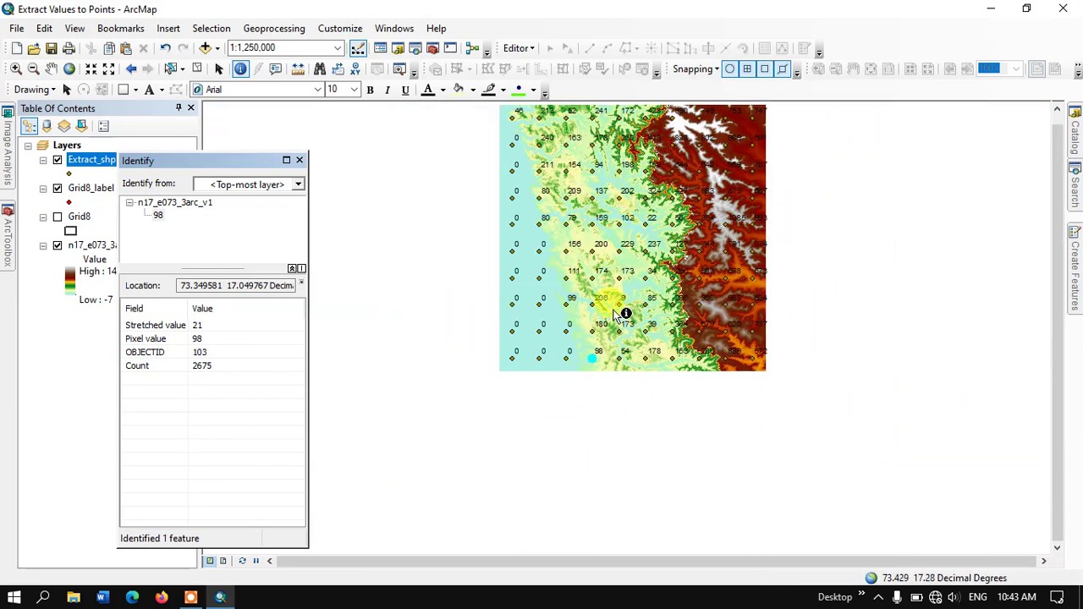
pyautogui.scroll(-1, 624, 346)
pyautogui.scroll(2, 684, 157)
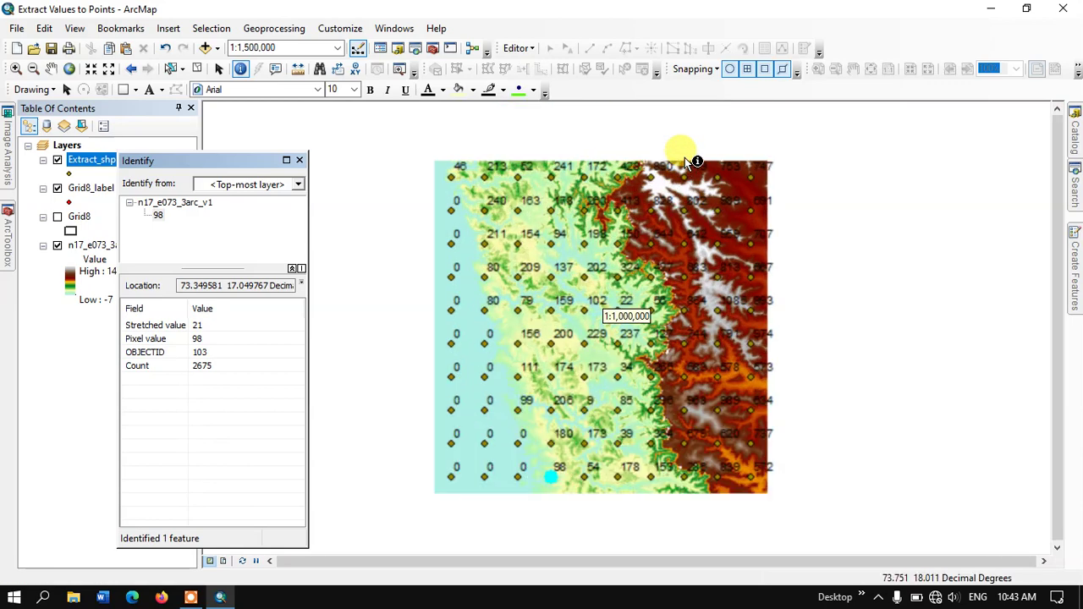
pyautogui.scroll(1, 684, 158)
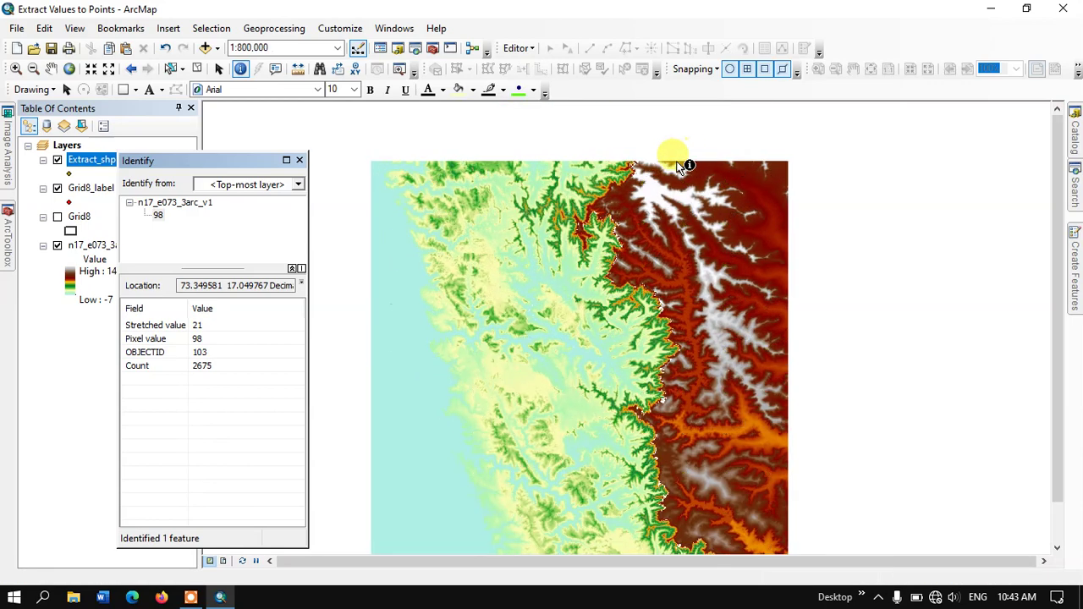